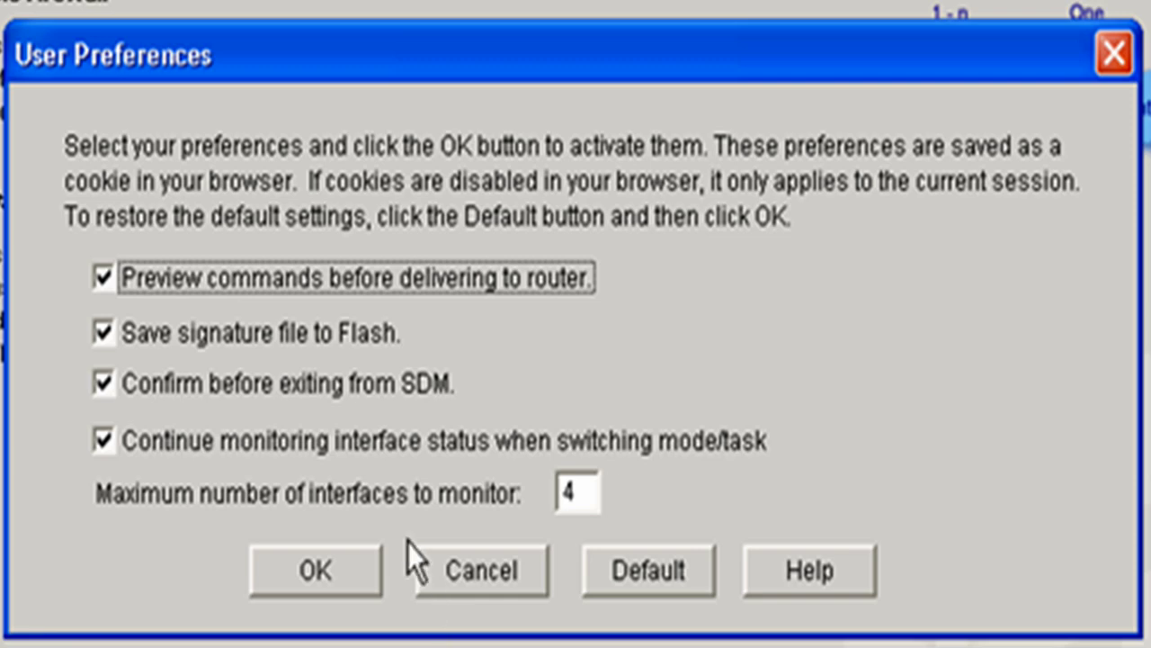
Confirm the user preferences with command preview before delivery enabled, then launch the Basic Firewall wizard and continue to its interface configuration
left_click(352, 575)
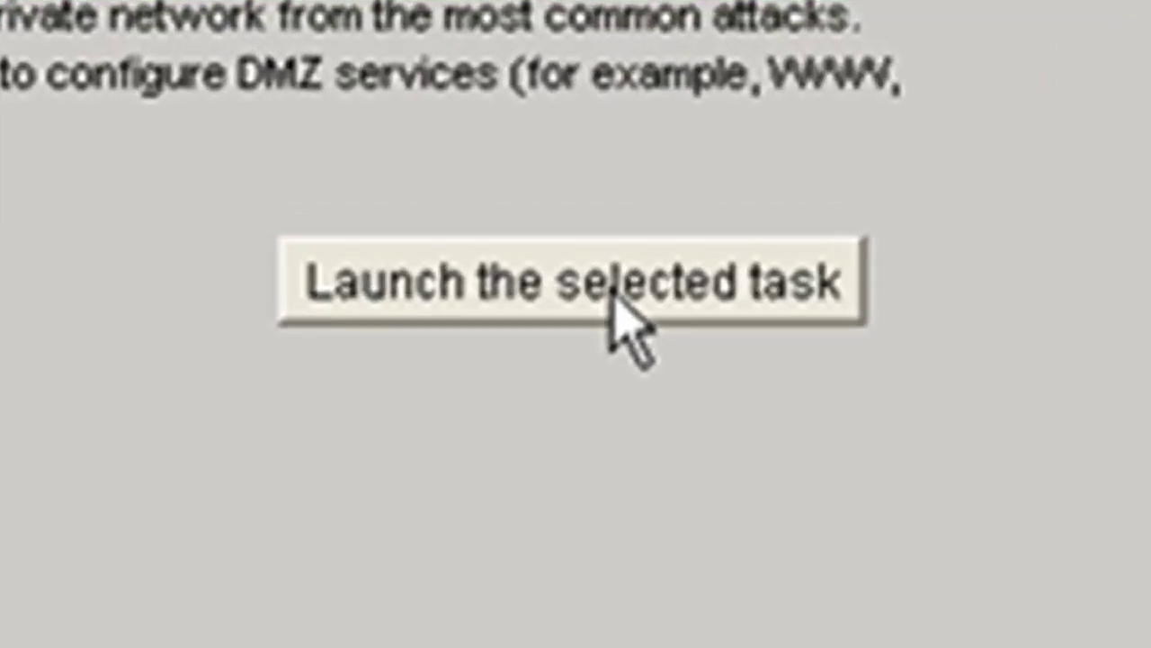
left_click(612, 301)
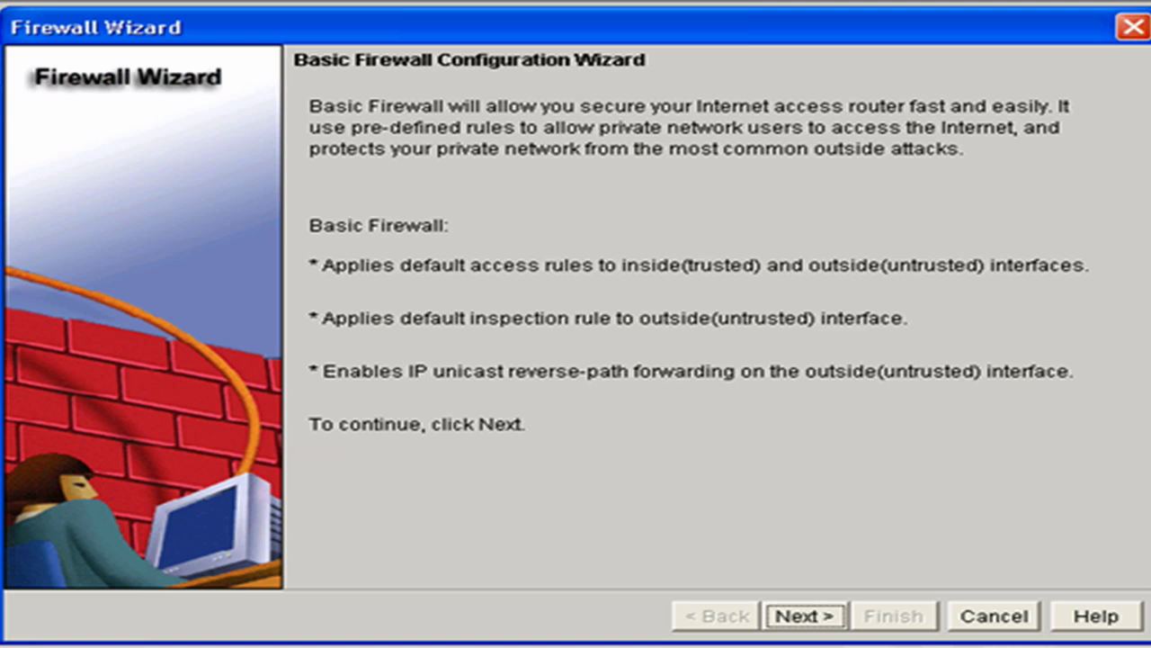
left_click(803, 616)
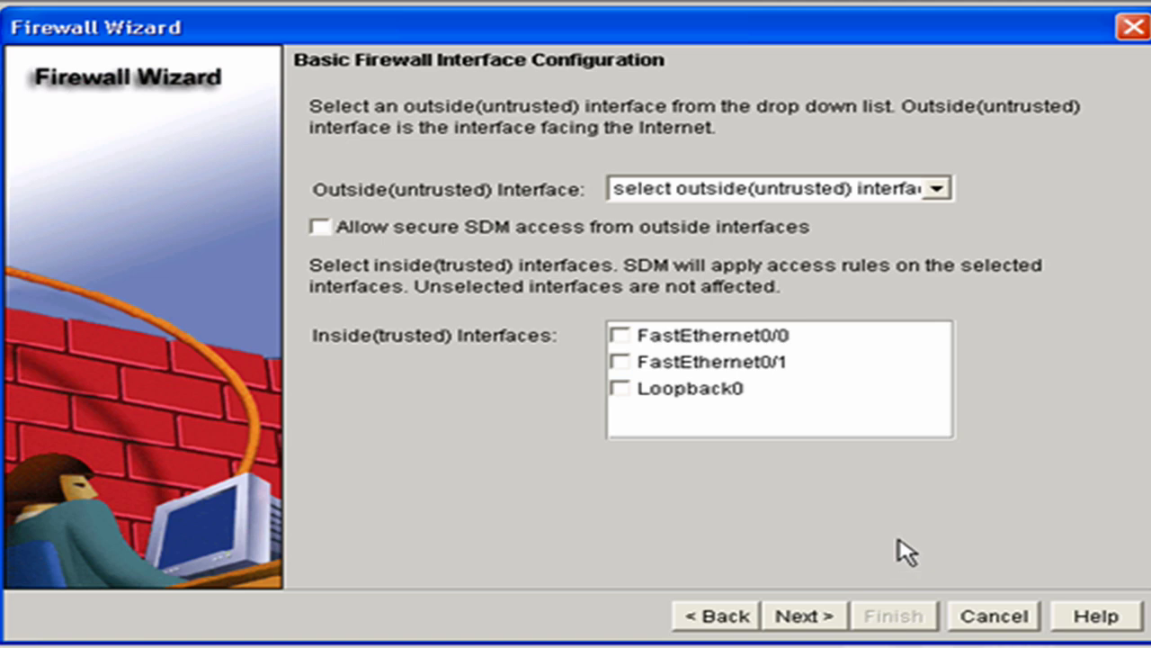
Choose FastEthernet0/0 as the outside (untrusted) interface of the basic firewall
left_click(937, 189)
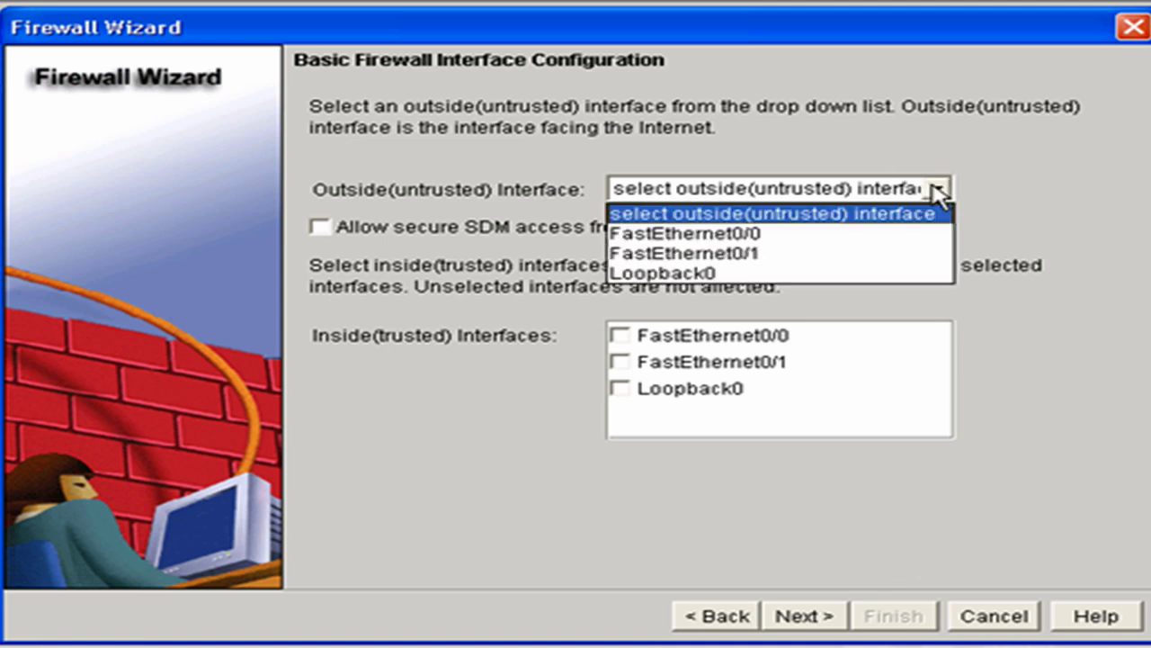
left_click(896, 222)
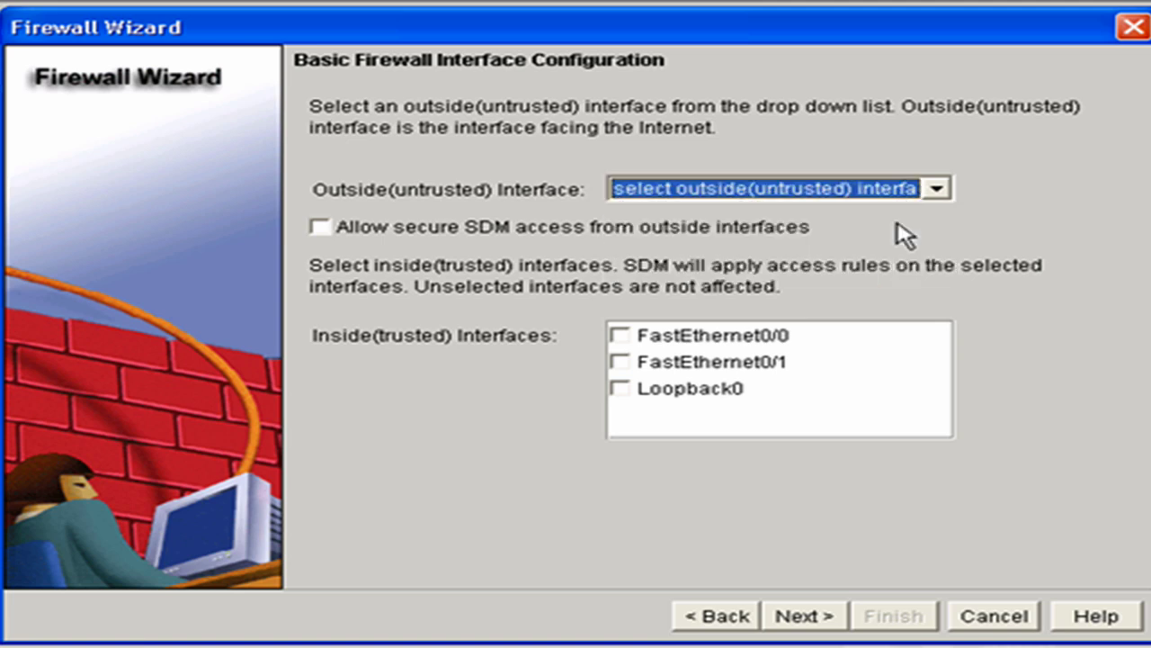
left_click(938, 190)
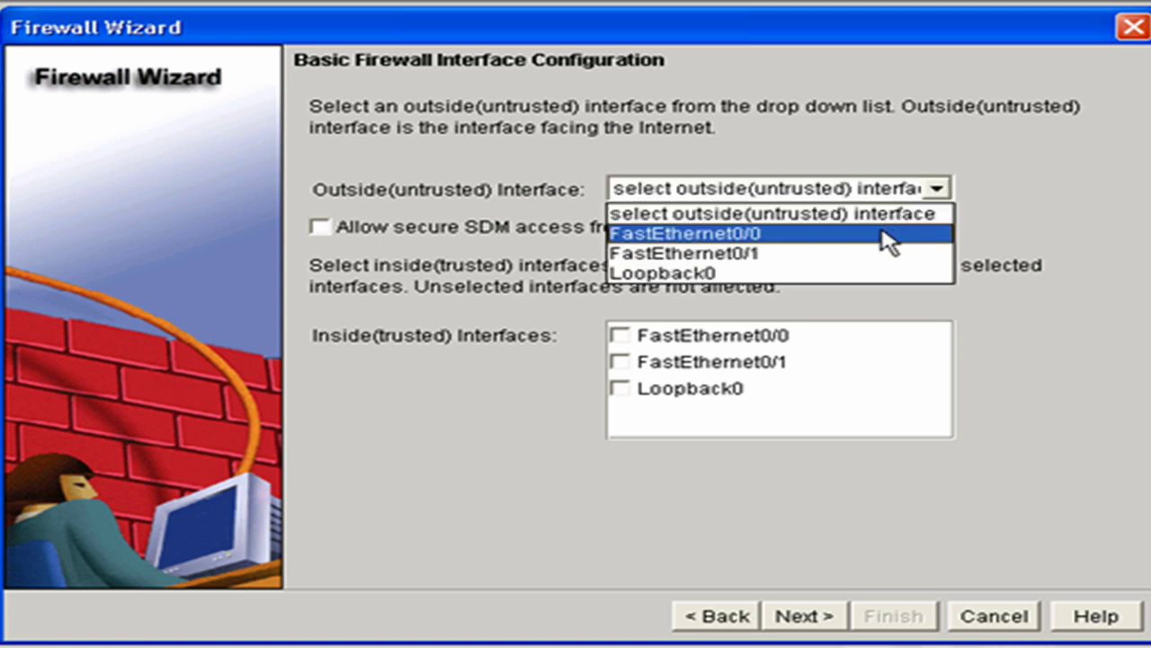
left_click(884, 236)
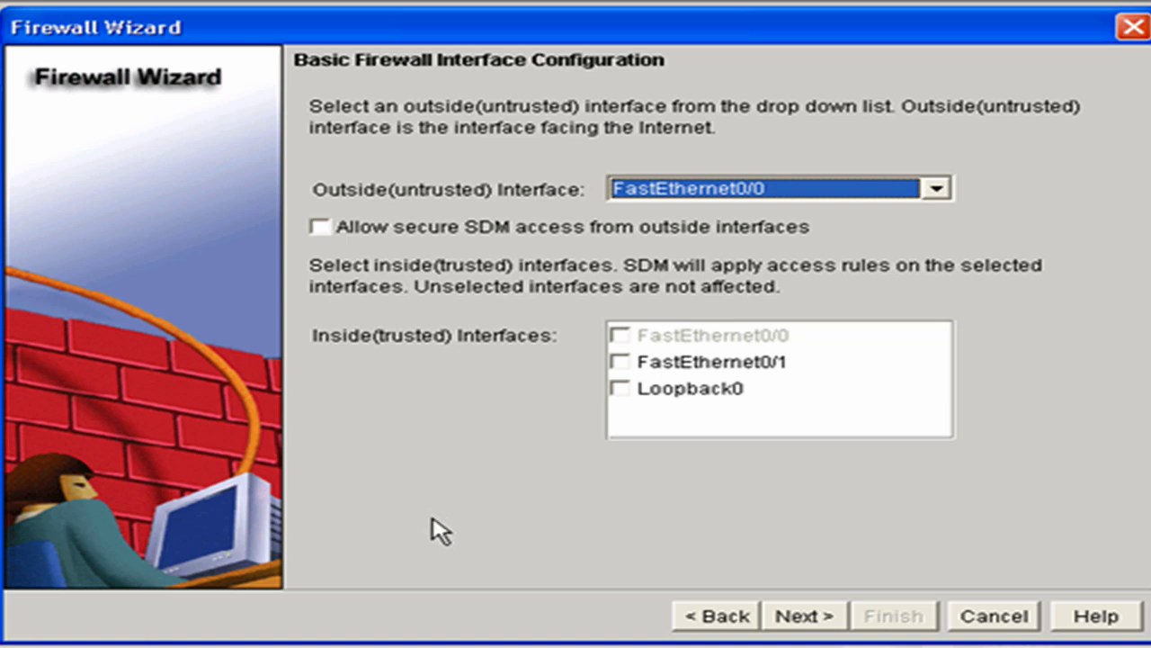
Mark FastEthernet0/1 as the inside (trusted) interface and continue to the security configuration, acknowledging the SDM access warning
left_click(619, 361)
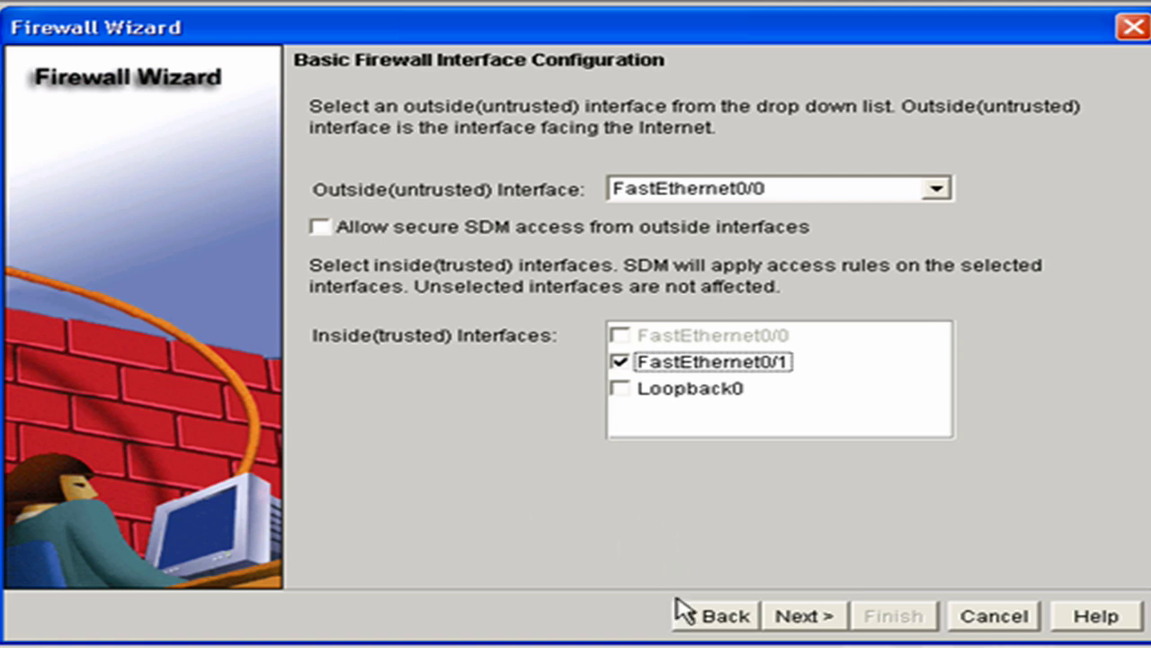
left_click(800, 621)
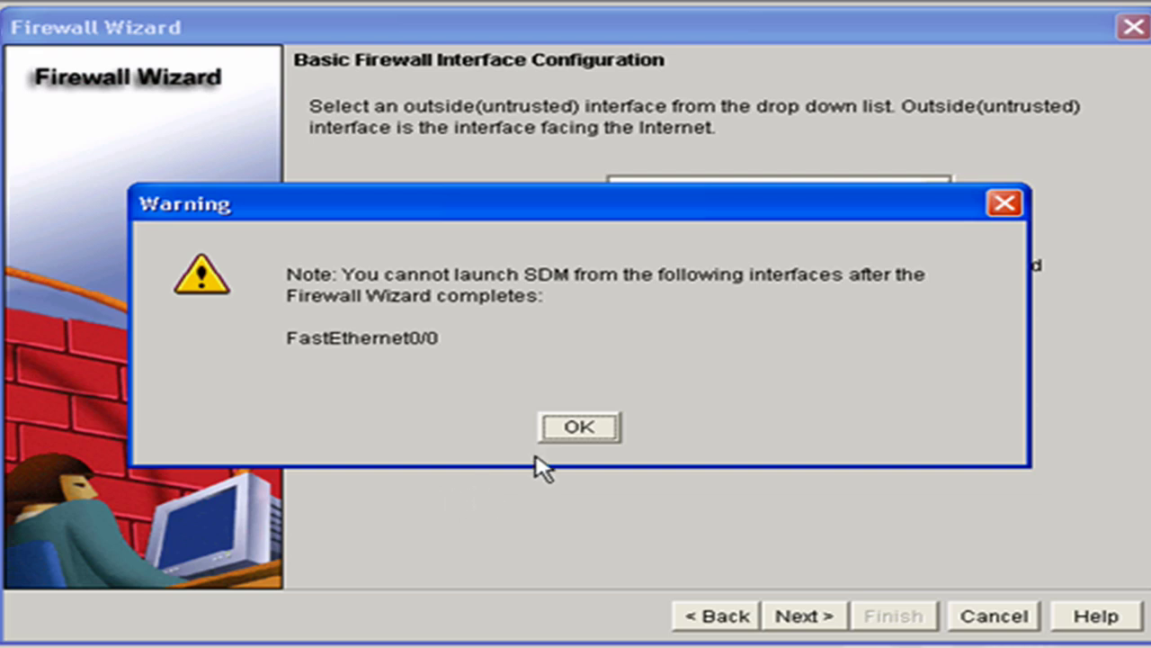
left_click(586, 433)
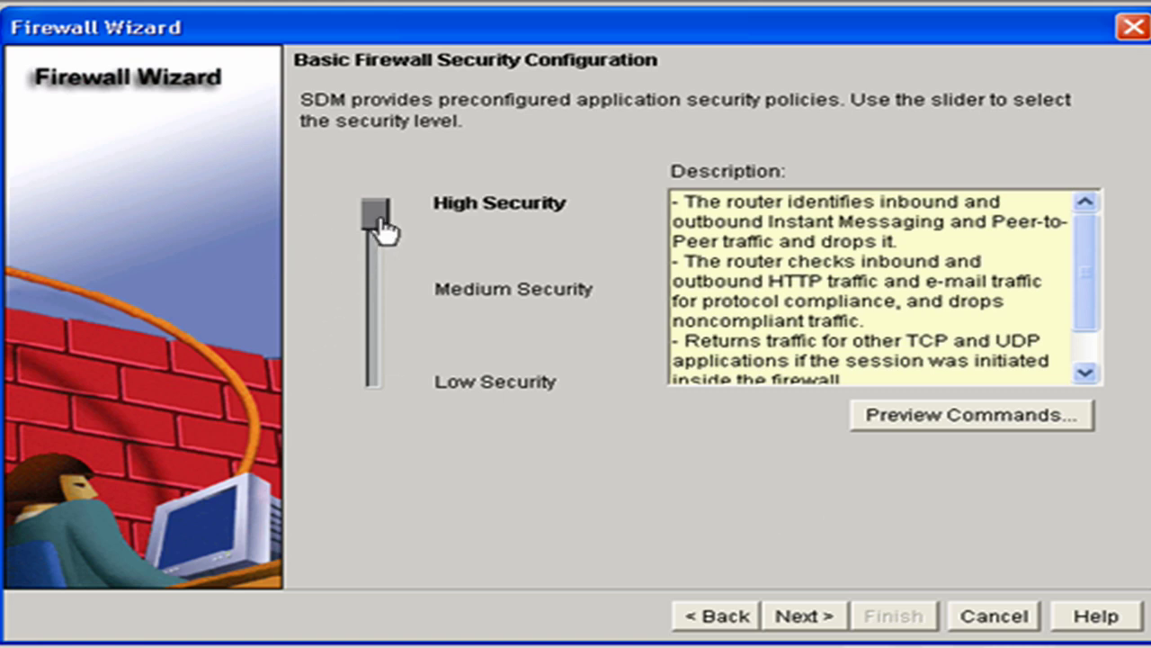
Read the full description of the High Security level
mouse_move(384, 230)
left_mouse_down()
mouse_move(383, 367)
mouse_move(383, 210)
left_mouse_up()
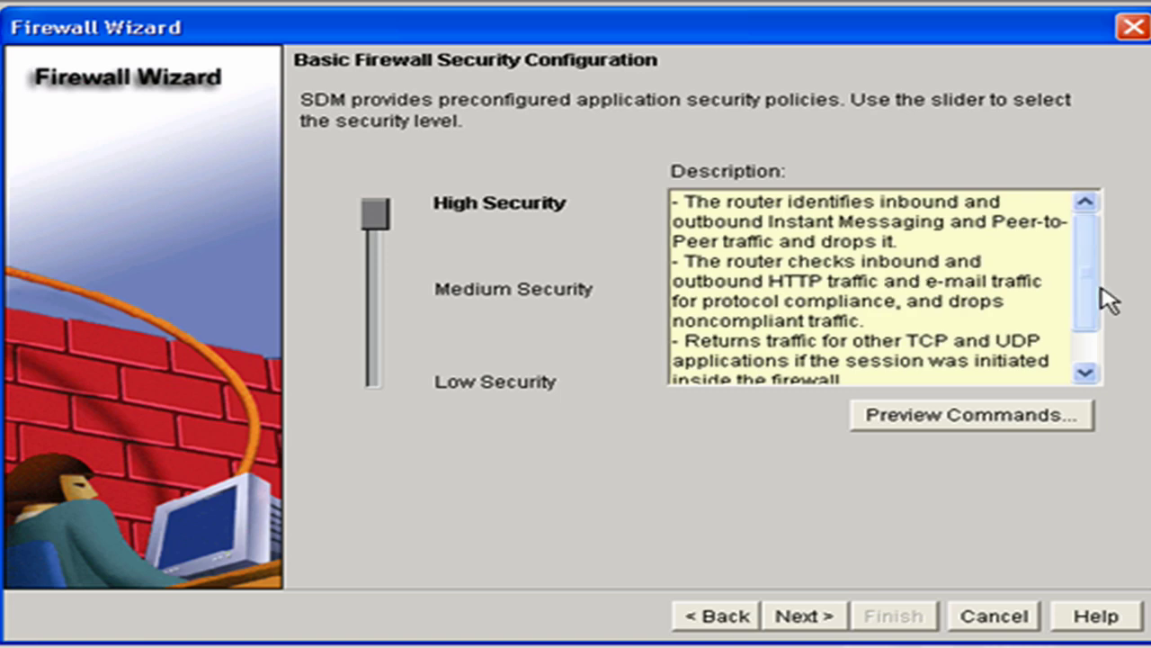
left_click_drag(1100, 318, 1105, 341)
left_click_drag(1085, 287, 1092, 247)
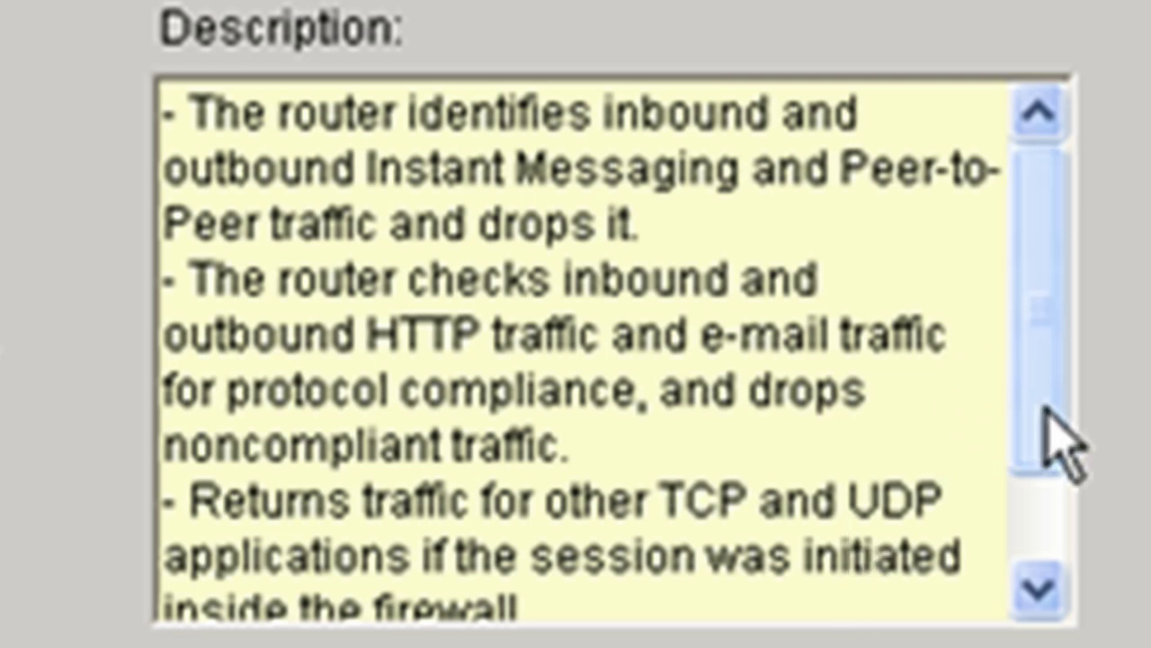
left_click_drag(1054, 411, 1062, 558)
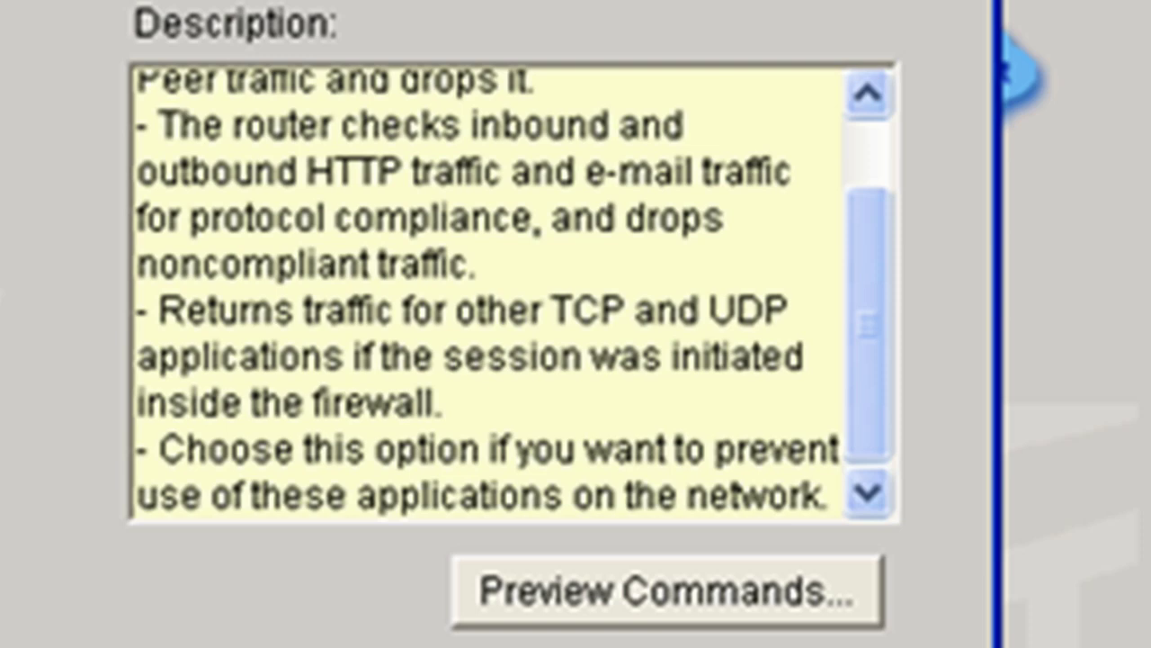
Preview the configuration commands of the High Security policy, examining the inspection, instant messaging and peer-to-peer entries, and close the preview
left_click(707, 605)
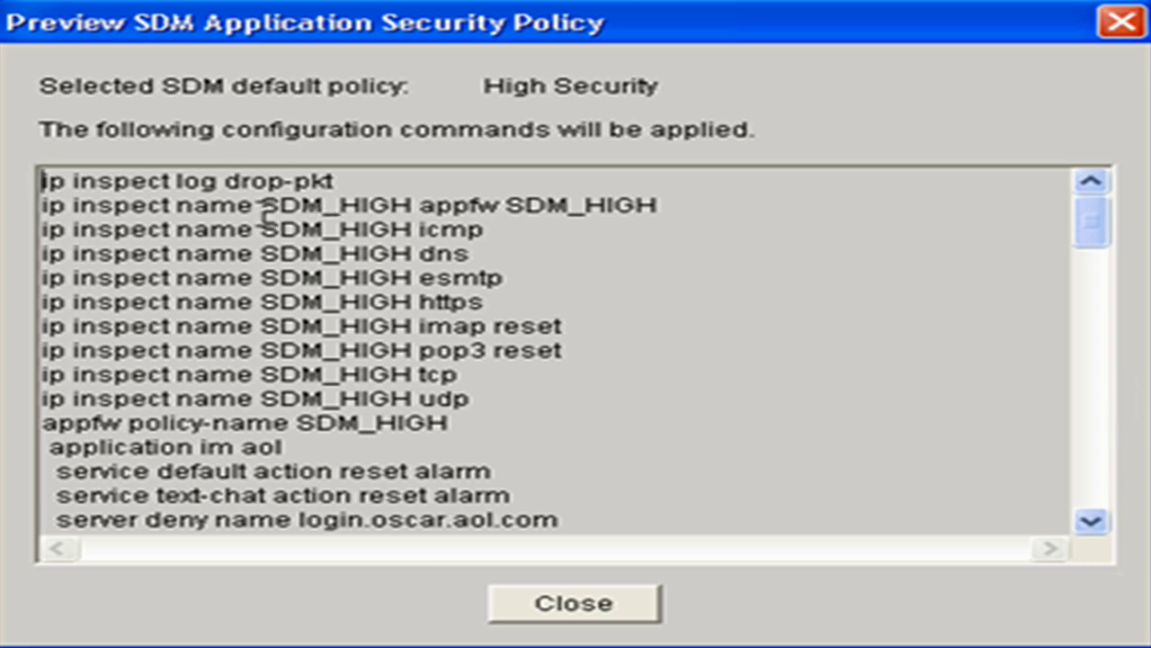
left_click_drag(259, 208, 423, 211)
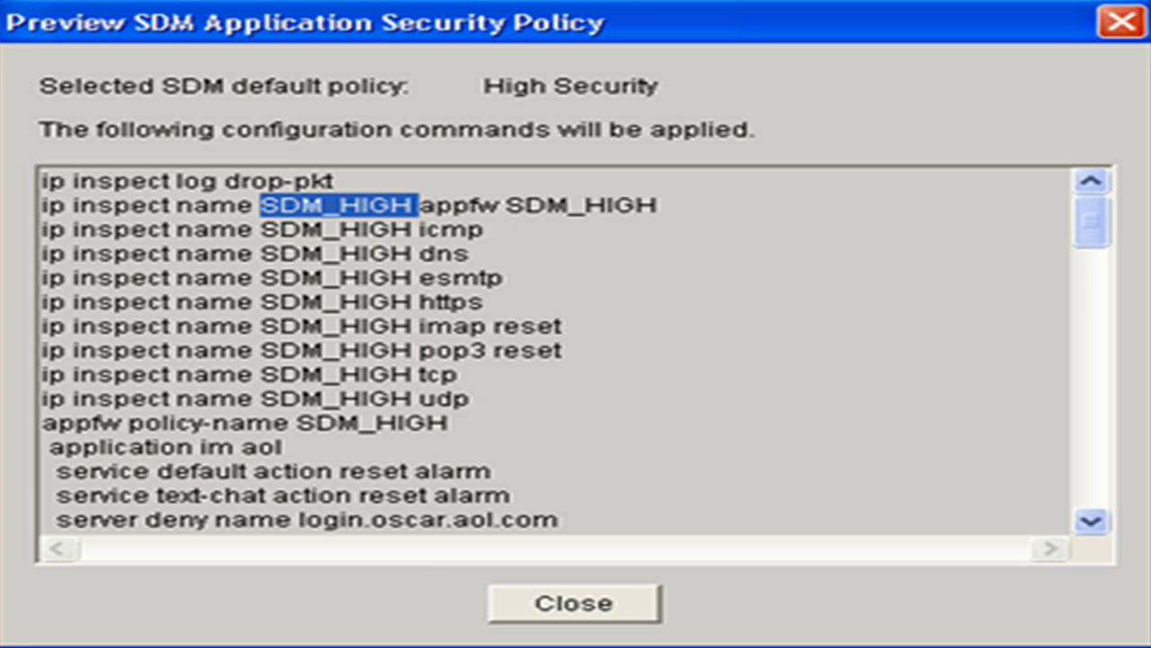
left_click_drag(1093, 220, 1113, 267)
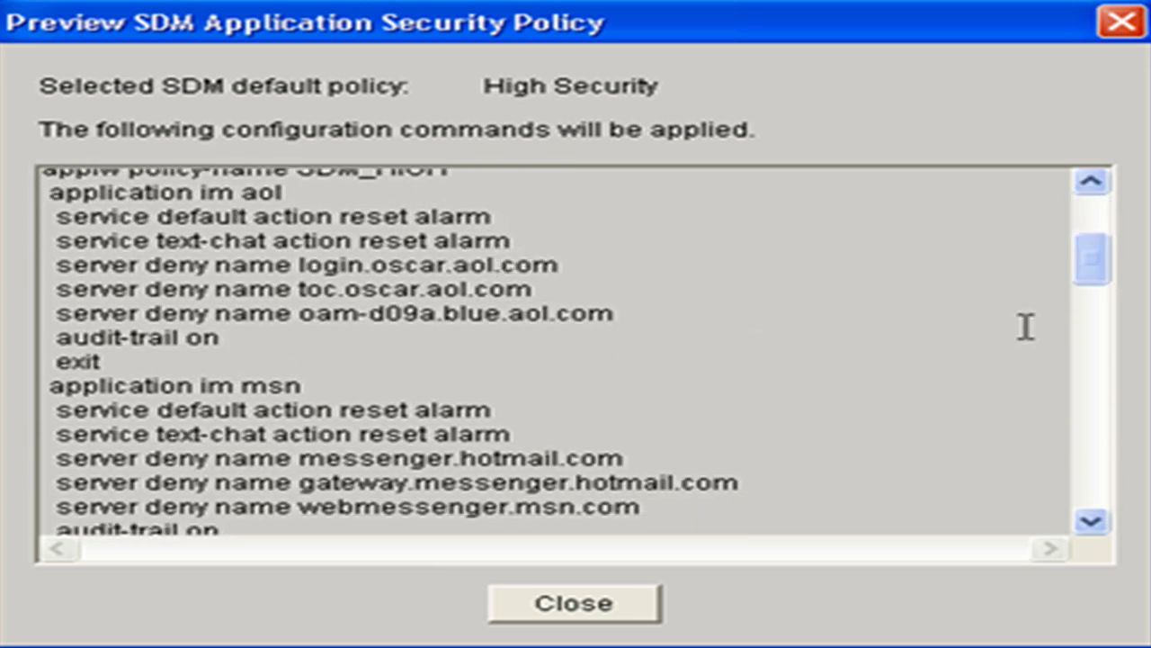
left_click_drag(1103, 277, 1093, 285)
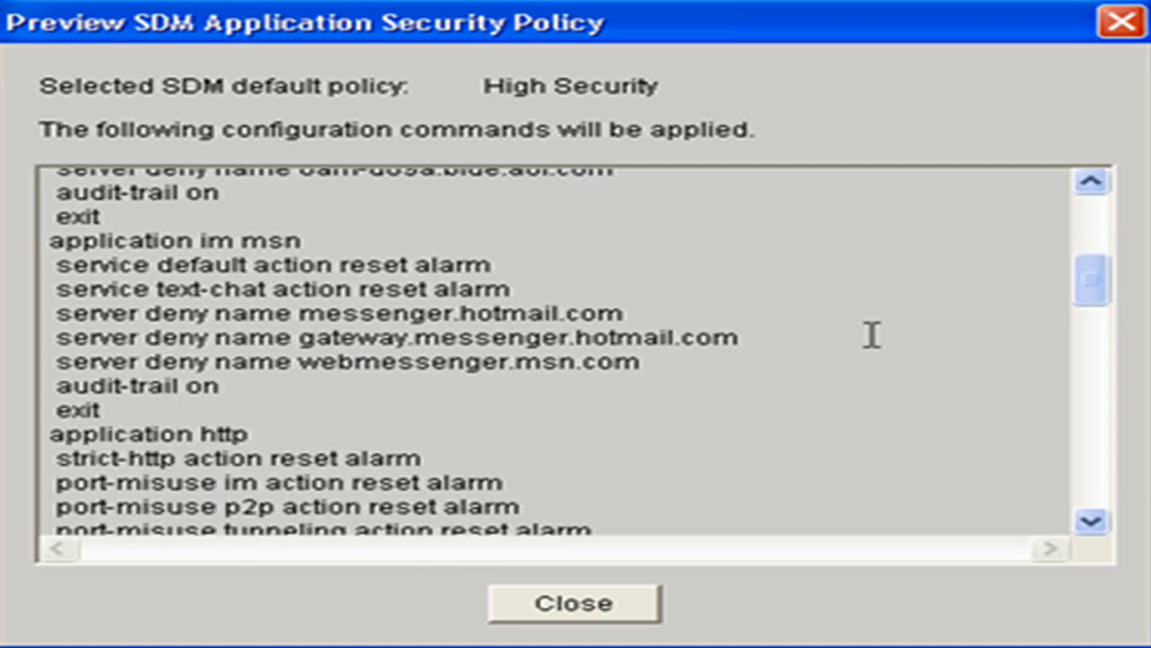
left_click_drag(1099, 280, 1108, 338)
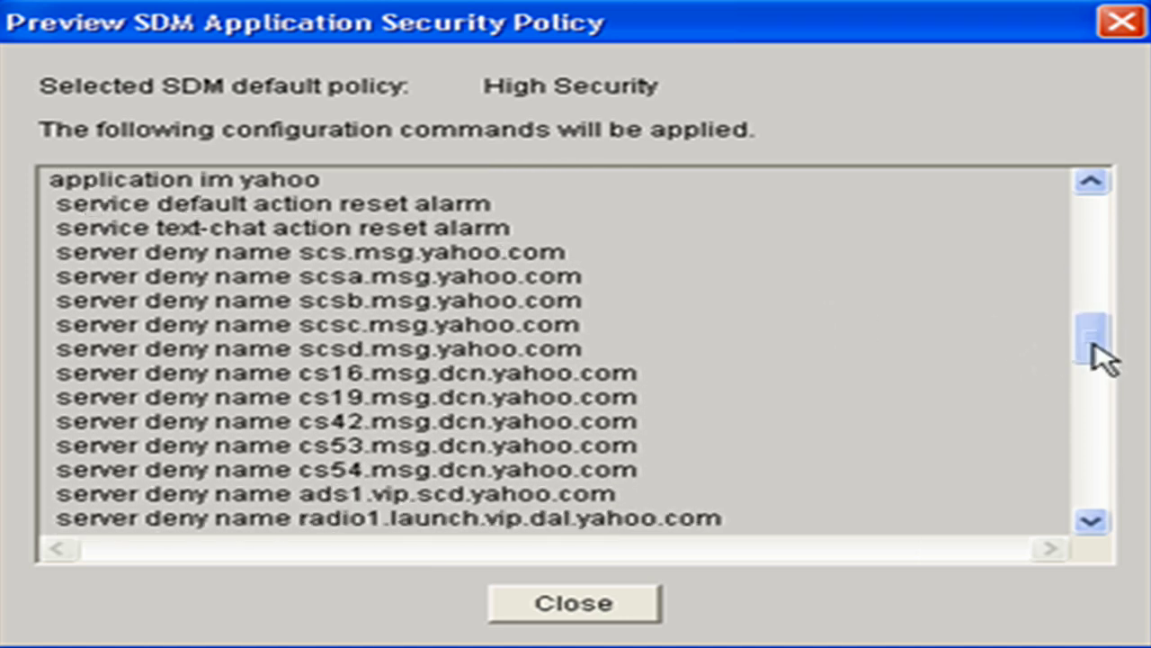
left_click_drag(1106, 354, 1115, 509)
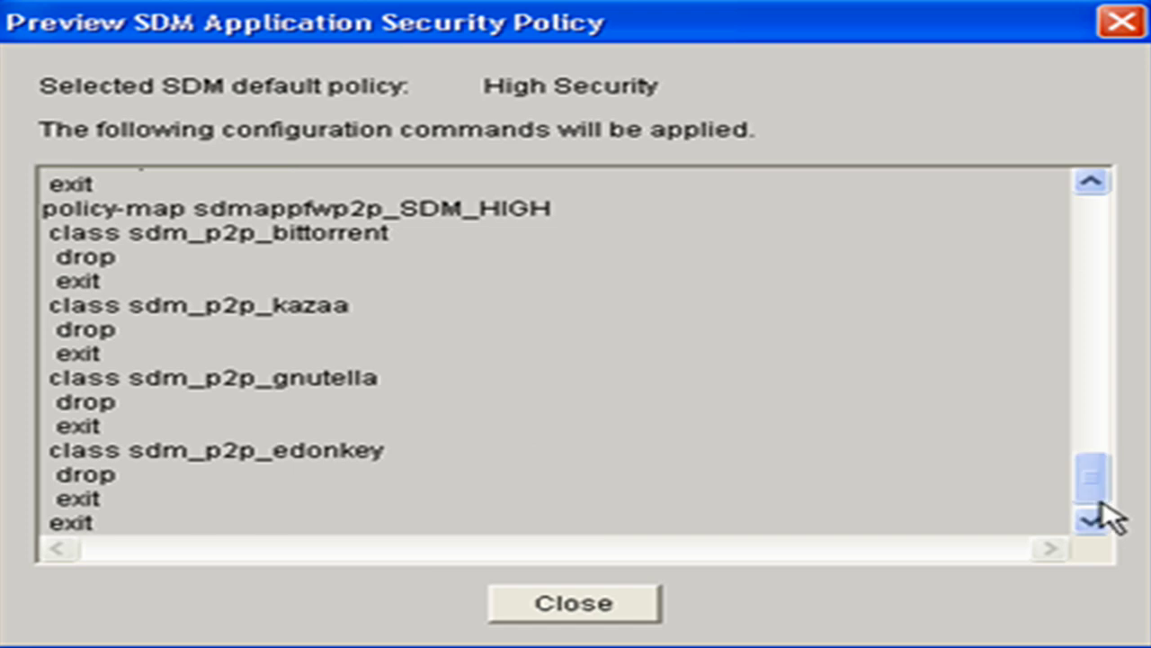
left_click(628, 611)
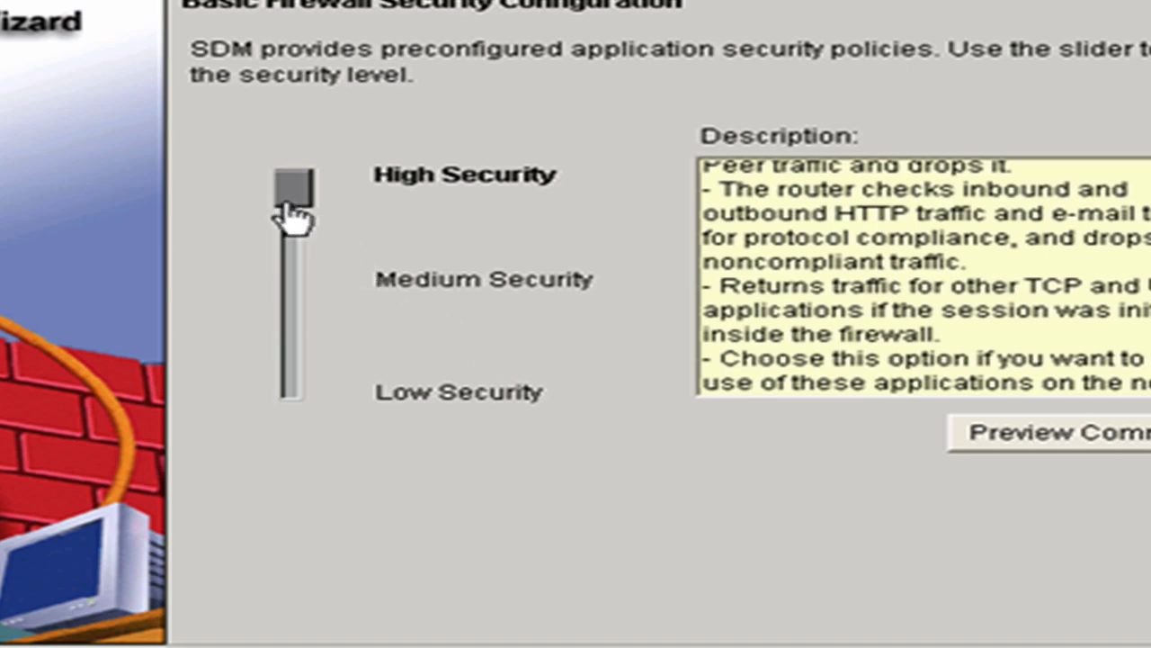
Set the firewall security level to Medium Security and preview its commands, highlighting the SDM_MEDIUM inspection rule name
left_click_drag(296, 213, 291, 243)
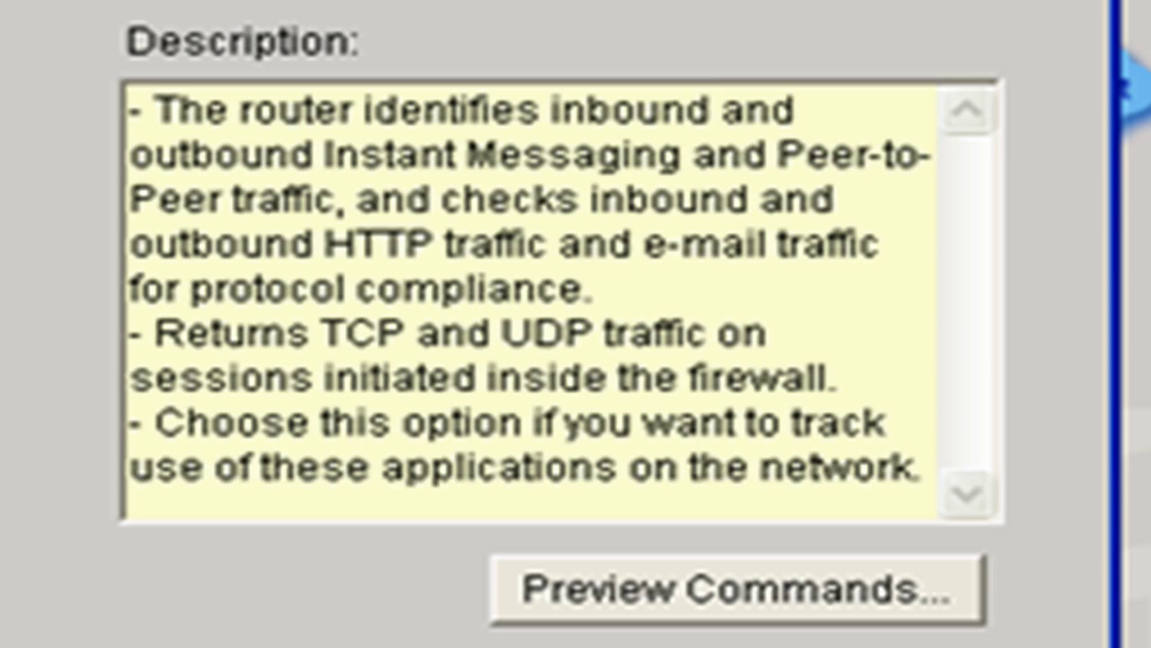
left_click(609, 601)
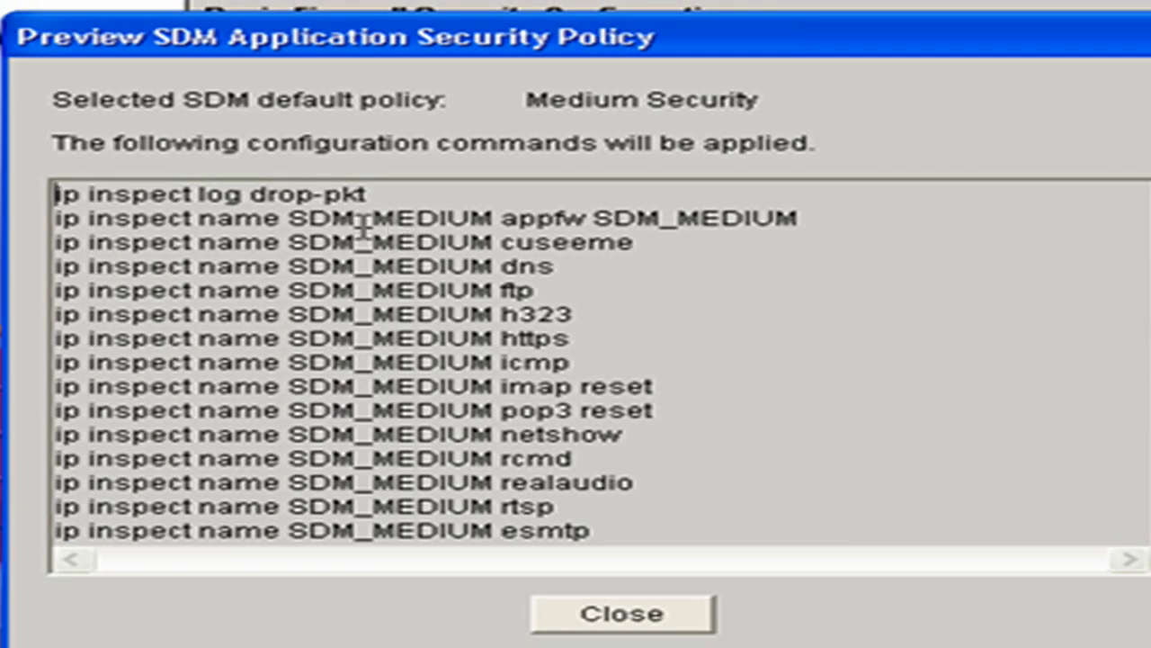
left_click_drag(288, 218, 495, 218)
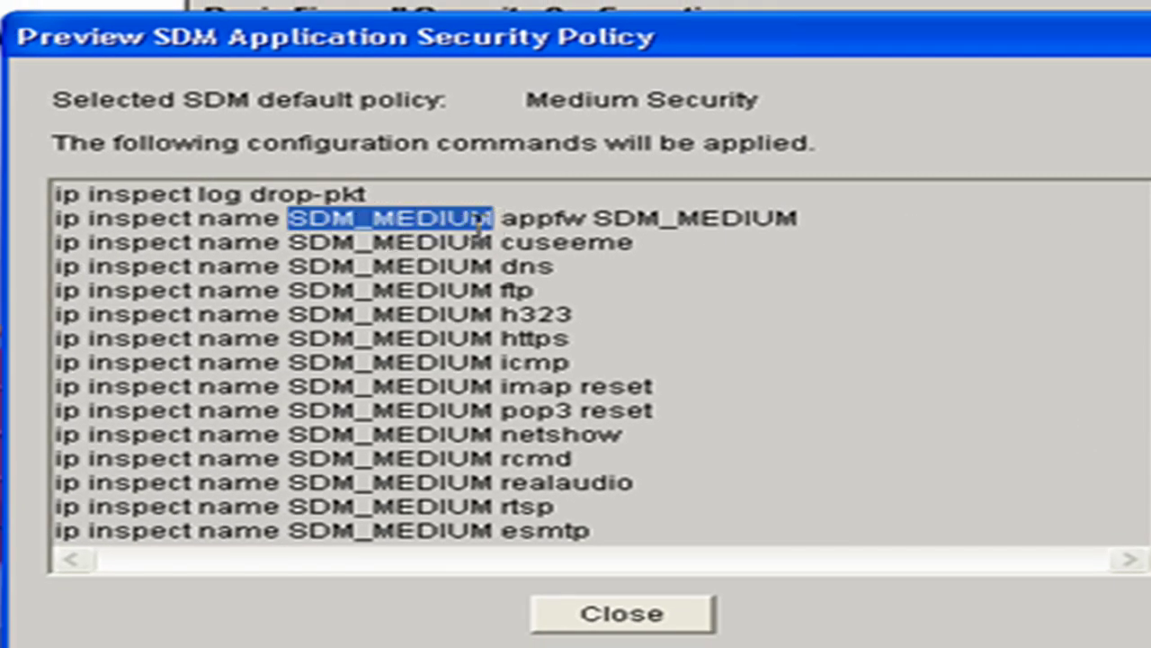
left_click(327, 218)
left_click(288, 217)
left_click_drag(332, 218, 371, 218)
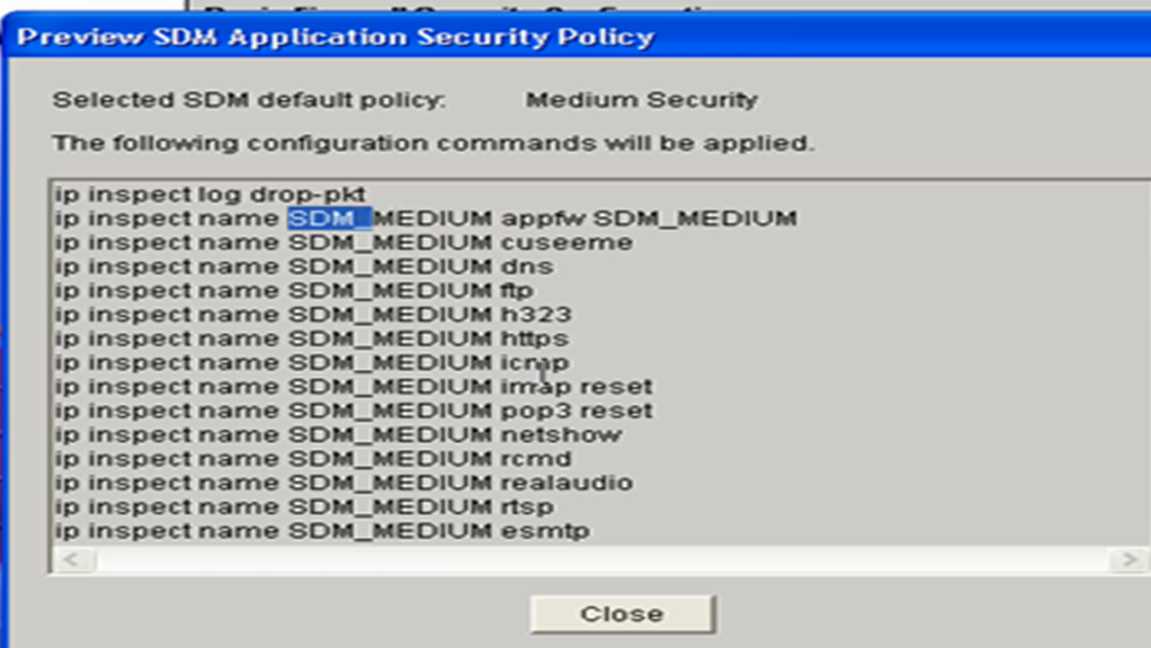
Read through the Medium Security commands, examining the messaging server permit entries and peer-to-peer class maps, and close the preview
scroll(420, 315, "down", 2)
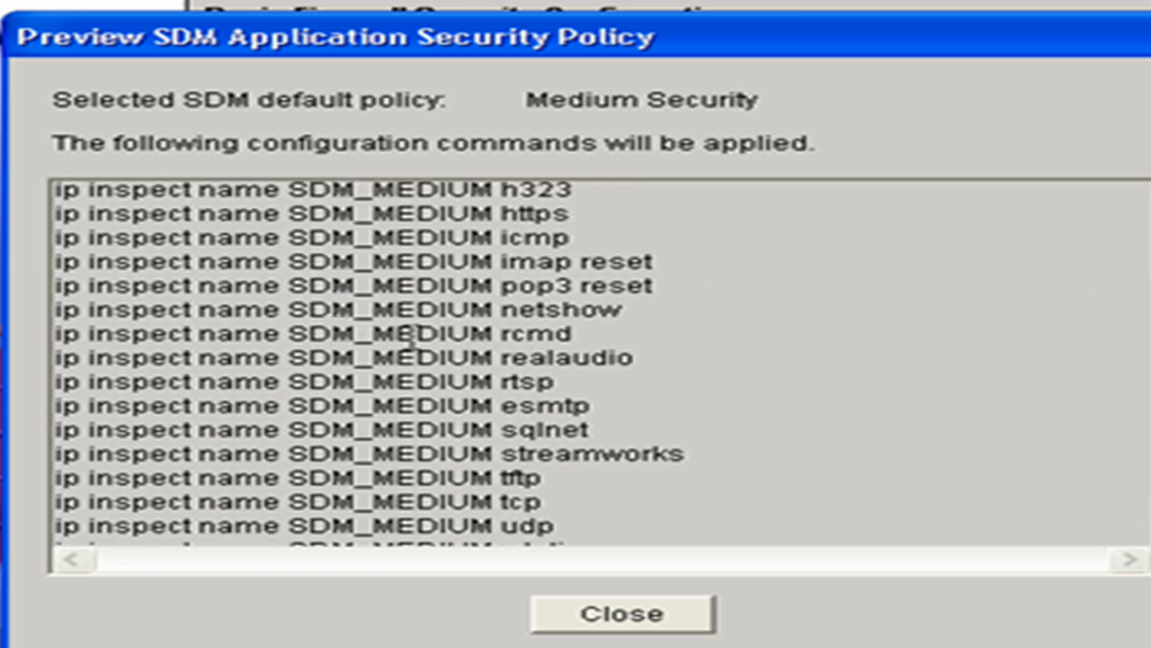
scroll(372, 363, "down", 2)
scroll(369, 363, "down", 3)
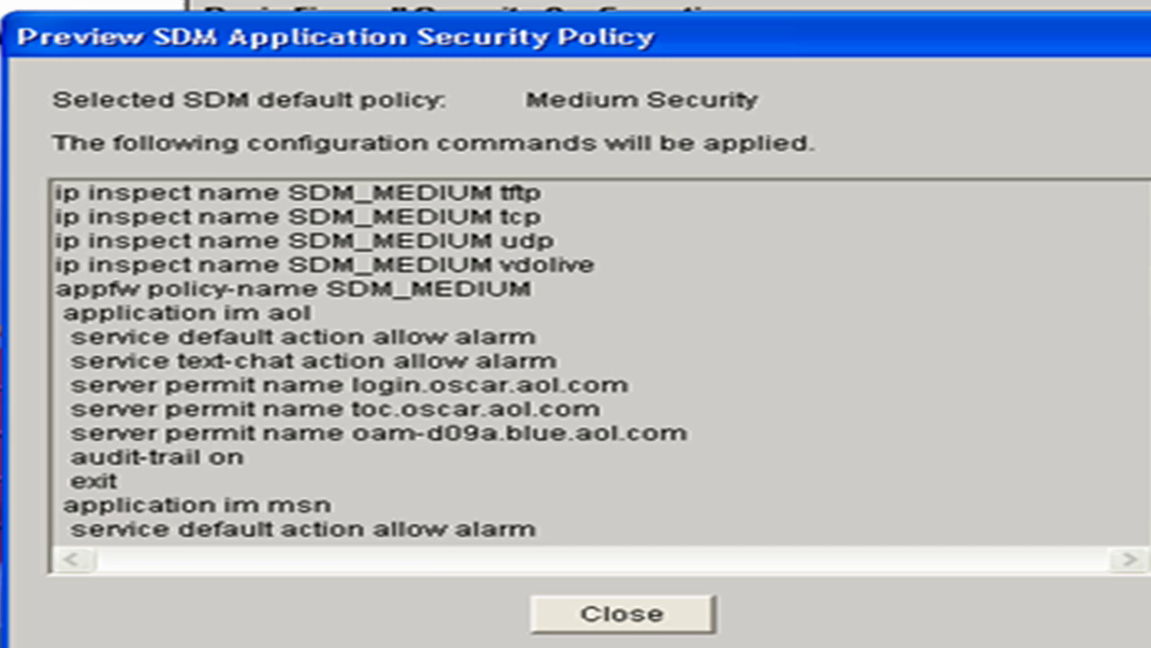
scroll(369, 362, "down", 1)
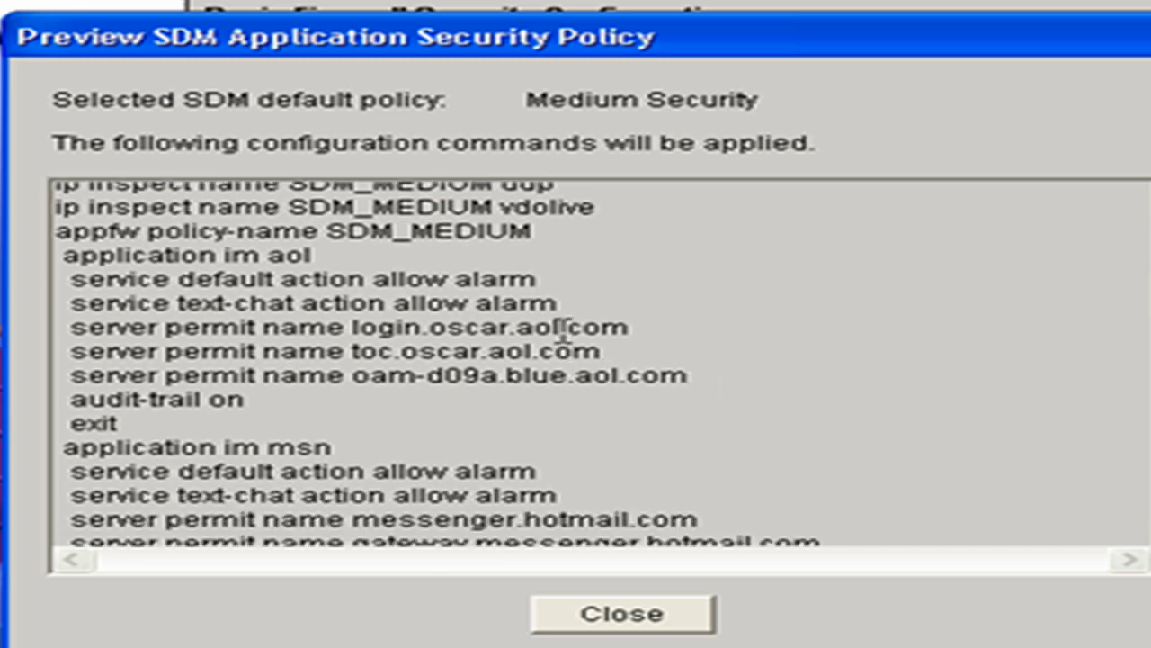
left_click_drag(166, 328, 261, 330)
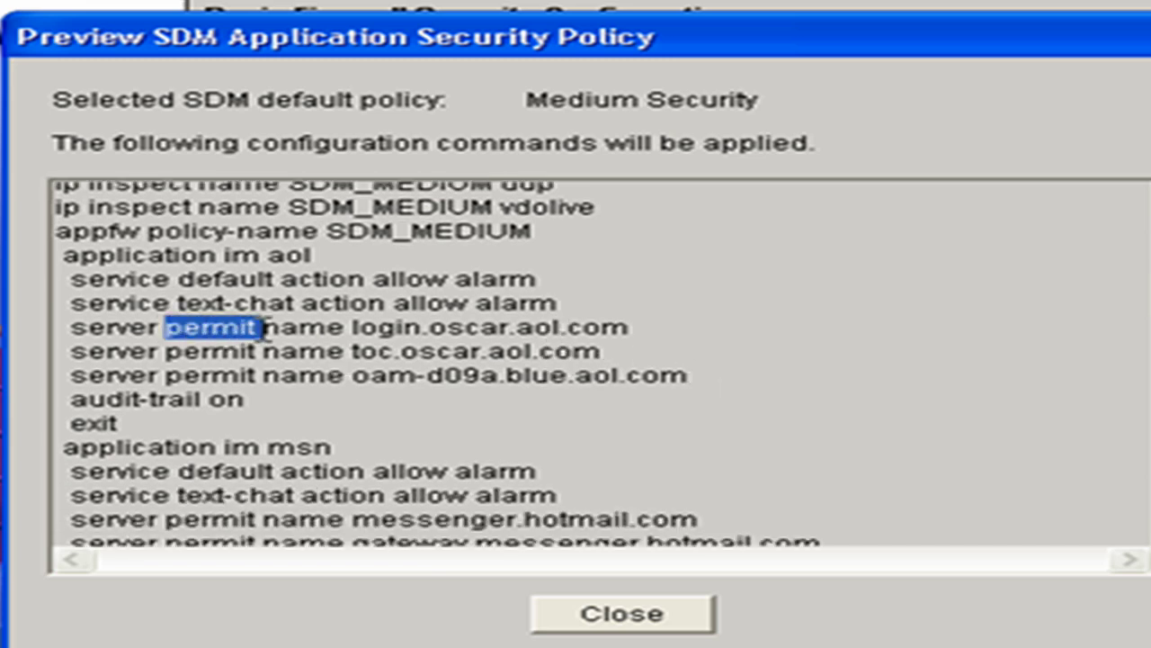
scroll(1017, 312, "down", 1)
scroll(435, 364, "down", 2)
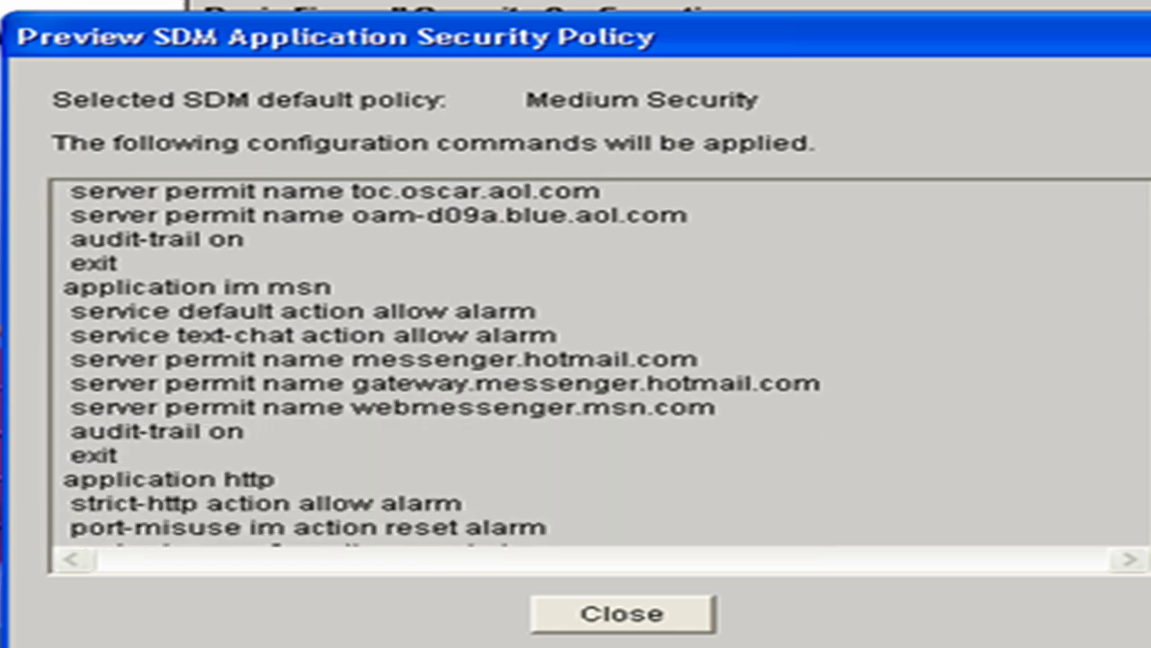
scroll(442, 364, "down", 4)
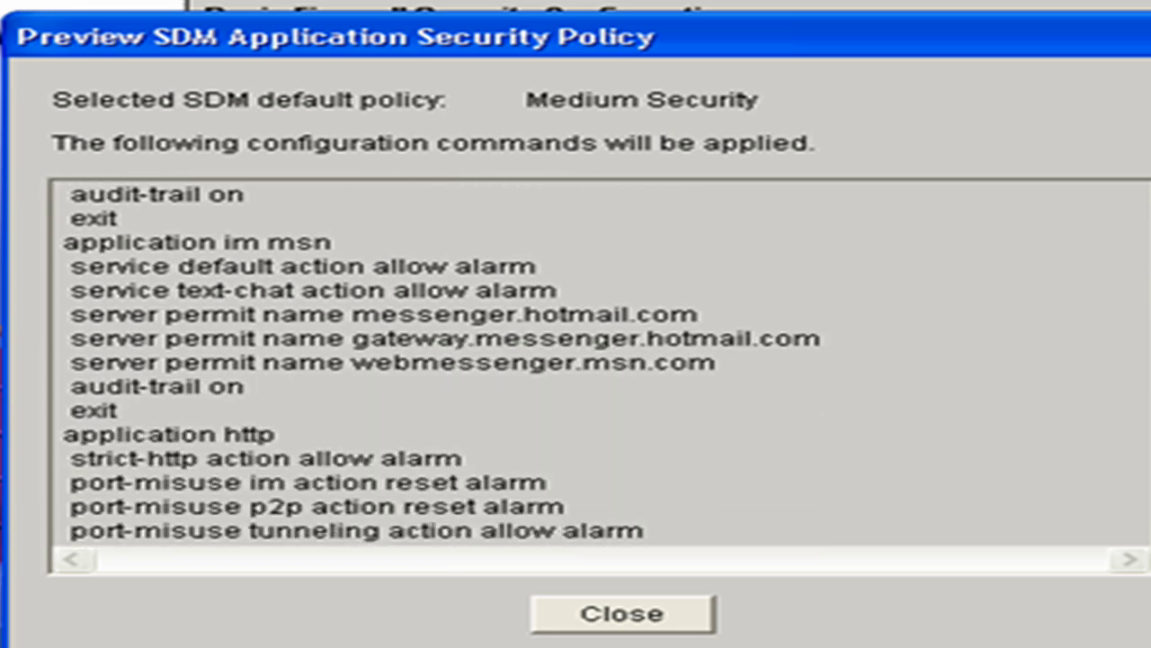
scroll(442, 364, "down", 5)
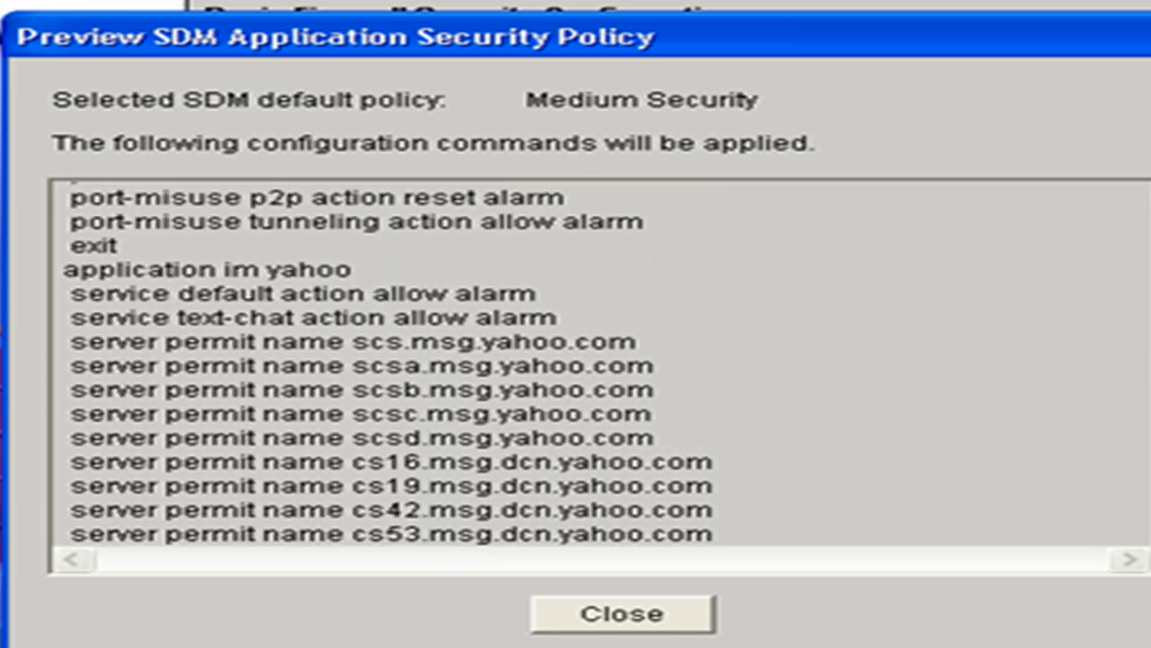
scroll(441, 363, "down", 12)
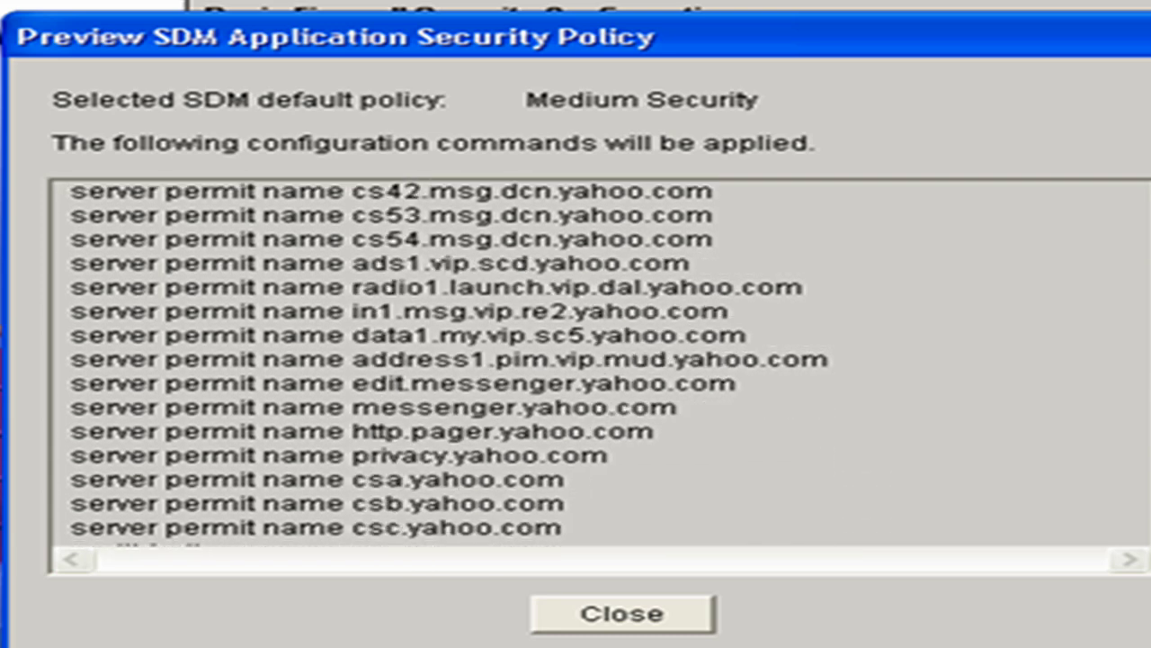
scroll(350, 363, "down", 1)
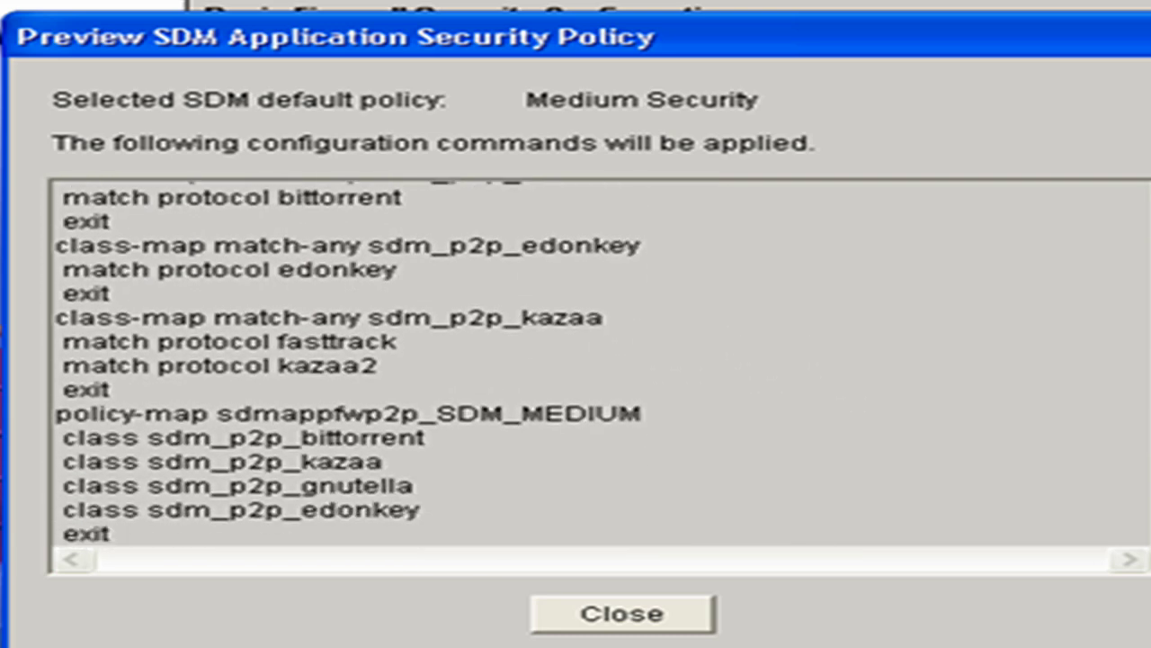
scroll(352, 364, "up", 5)
scroll(352, 364, "down", 2)
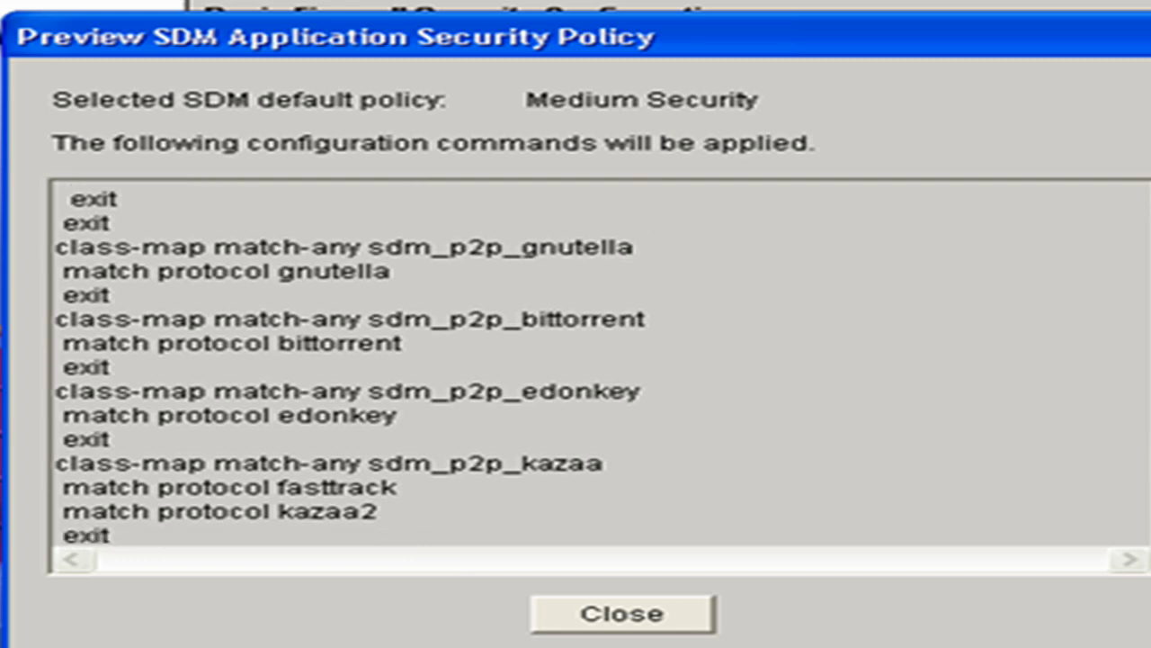
left_click(661, 617)
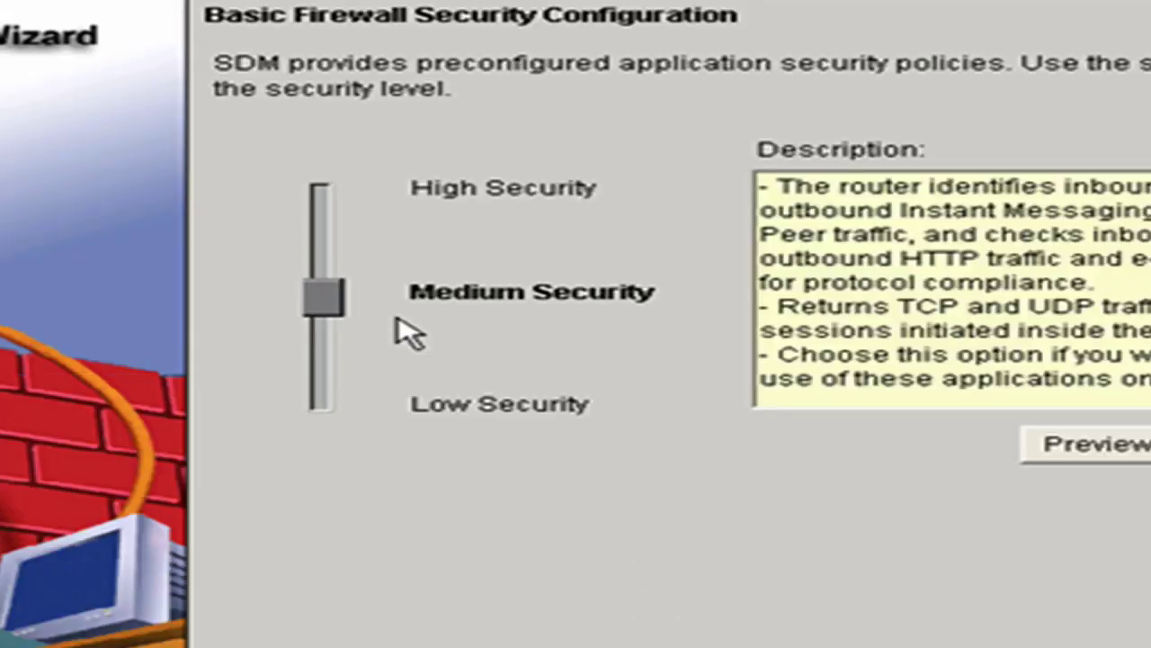
Compare the descriptions of the Low, High and Medium Security levels, and set the firewall security level to Low Security
left_click_drag(342, 322, 342, 381)
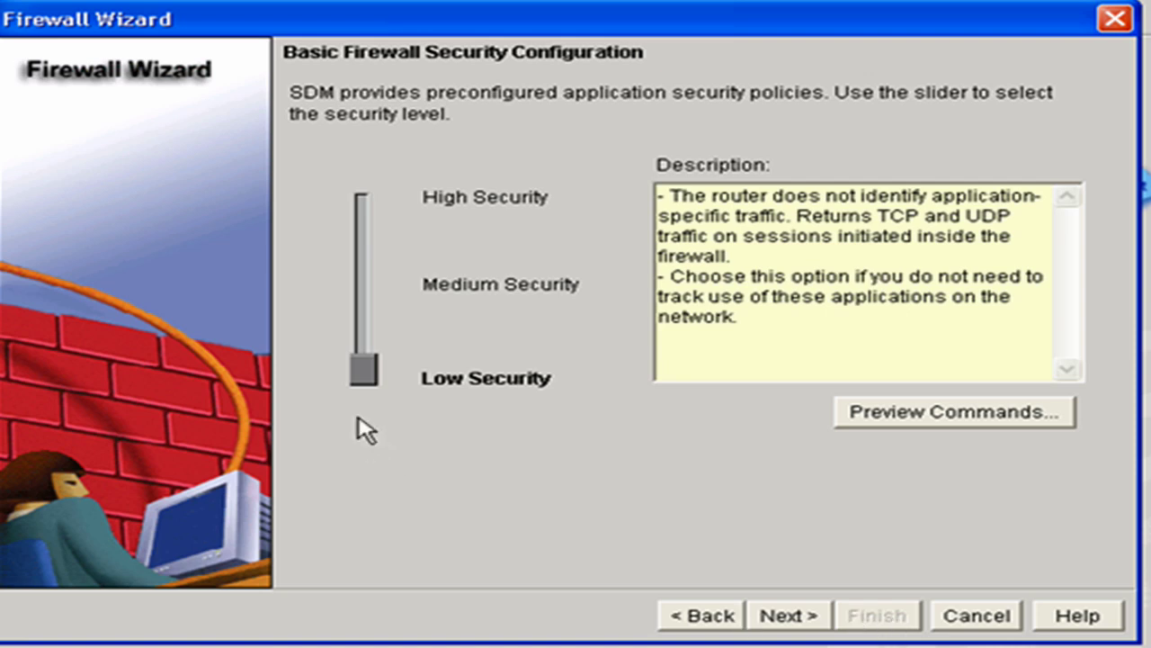
left_click(366, 265)
left_click(371, 209)
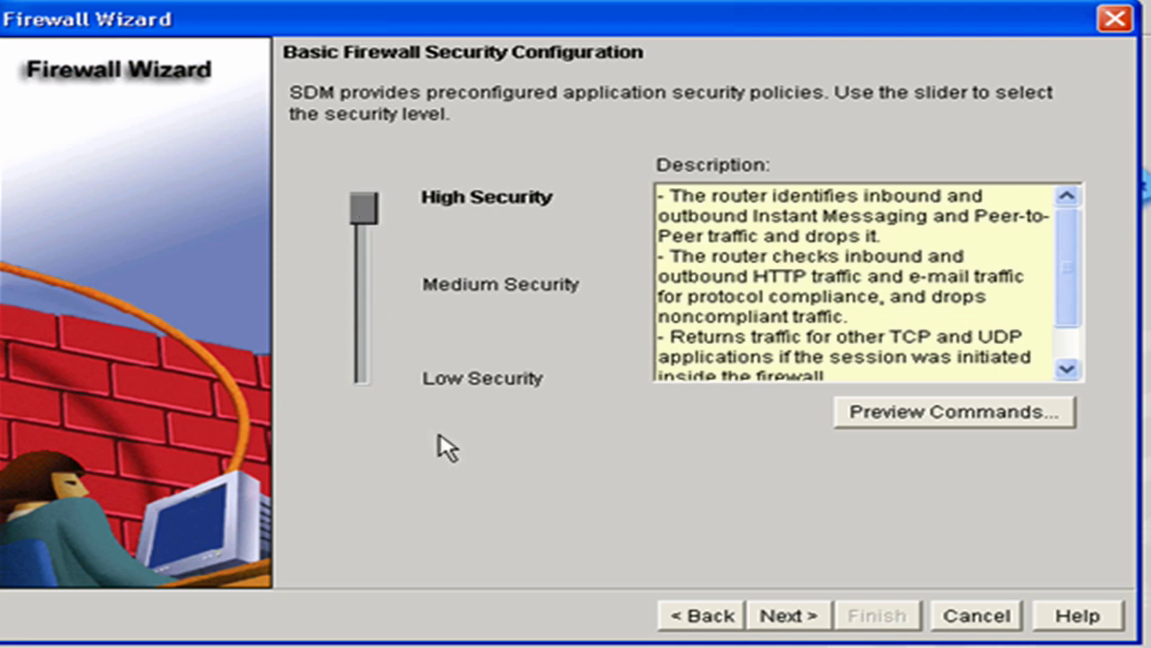
left_click(382, 255)
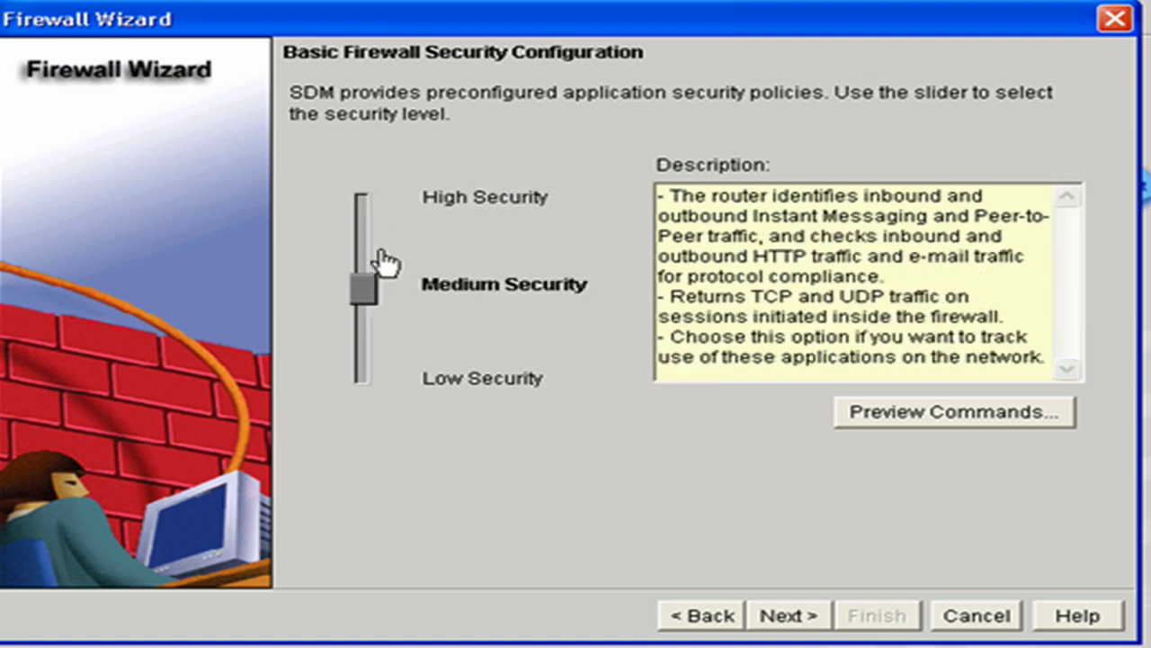
left_click(380, 326)
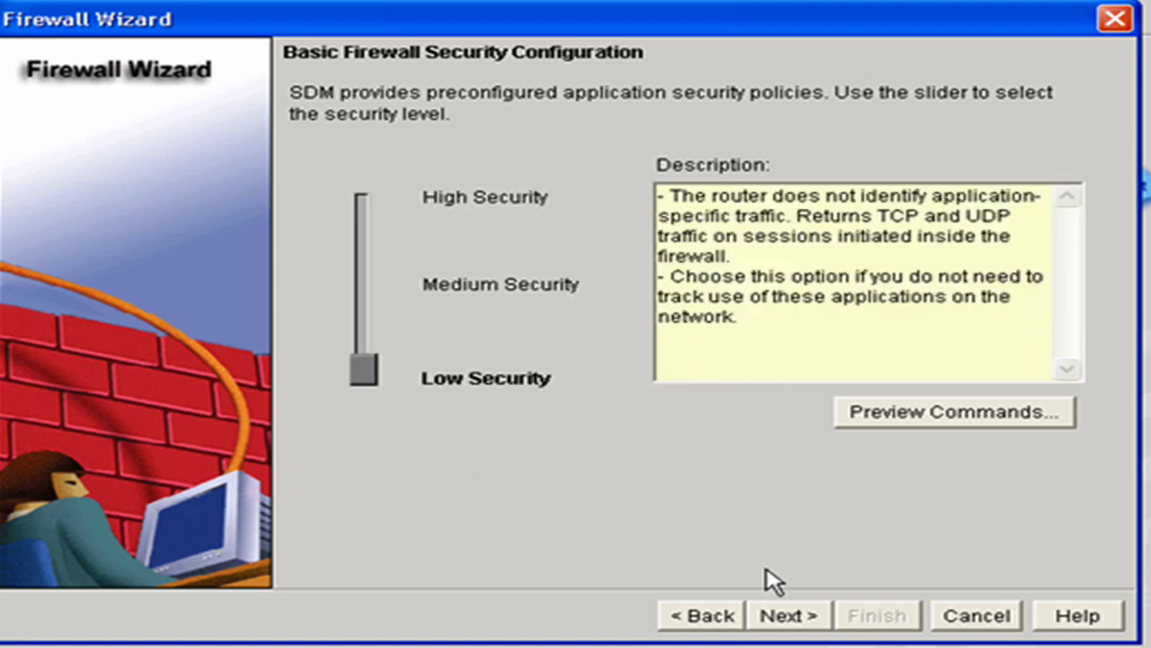
Continue to the firewall configuration summary and read the full access rule entries for the inside and outside interfaces
left_click(781, 619)
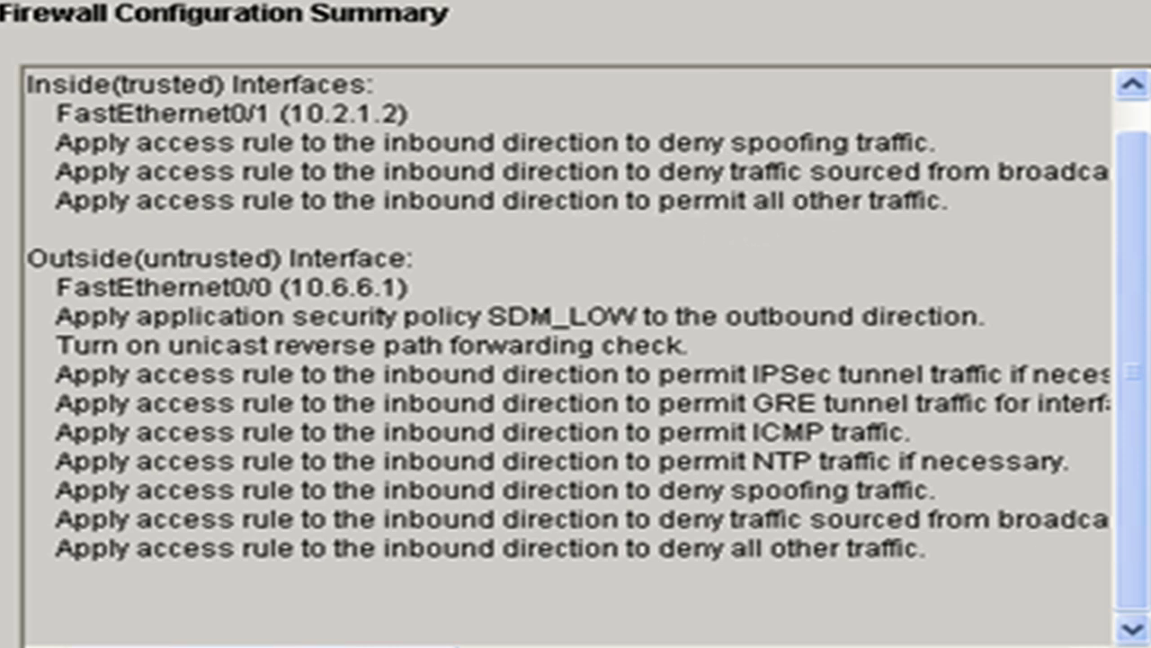
scroll(567, 315, "right", 10)
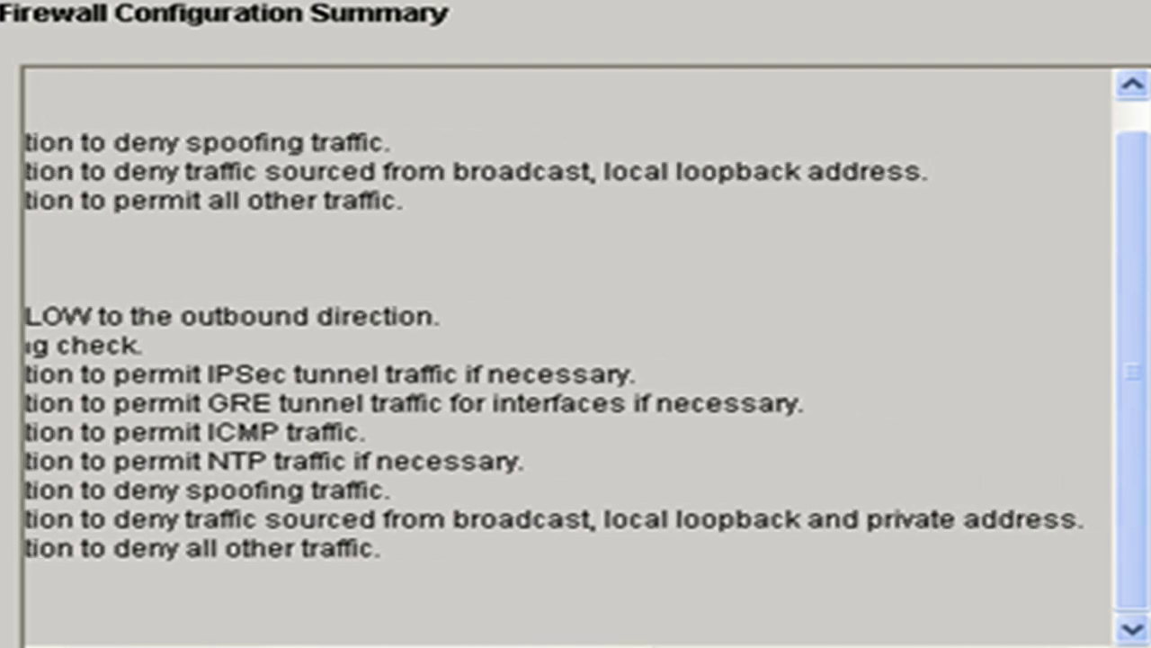